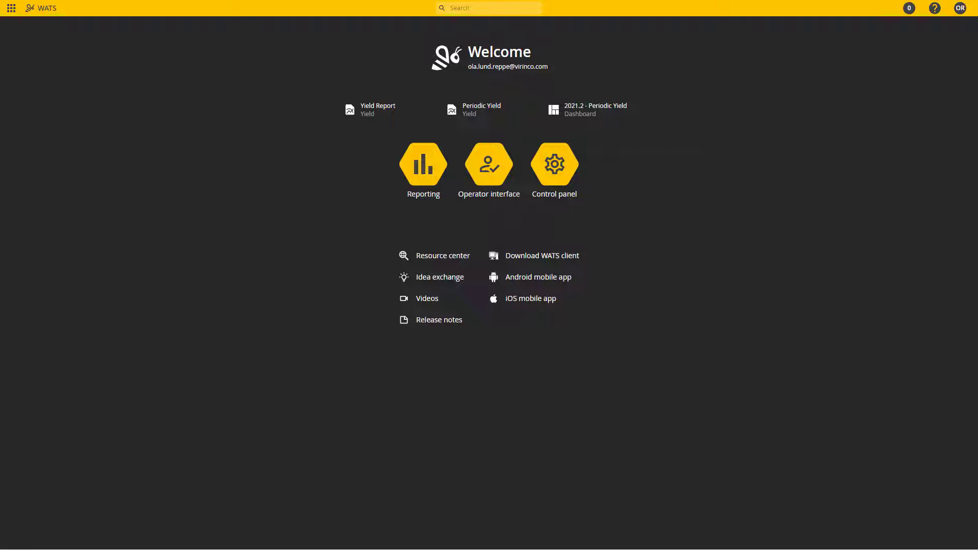
- Open the Total process yield report in the Reporting area
click(441, 165)
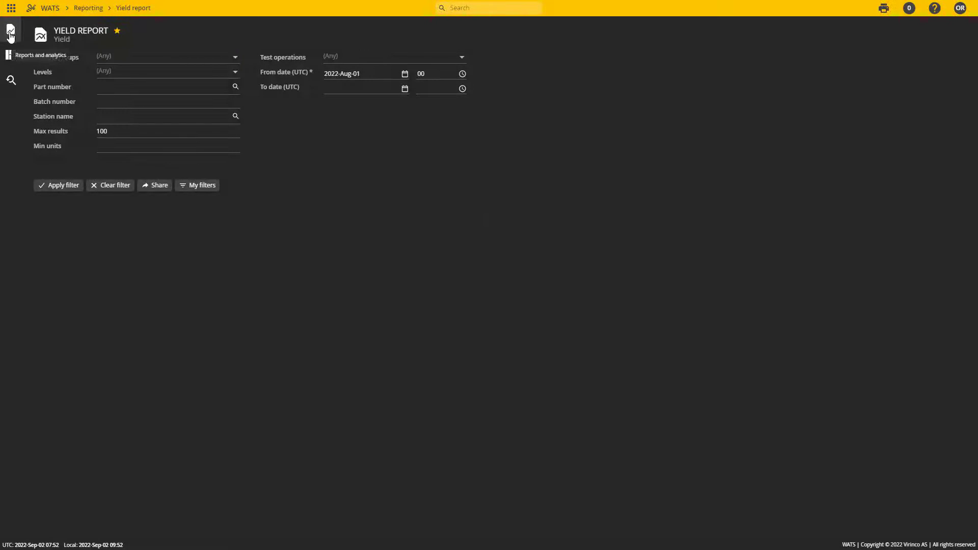
click(11, 29)
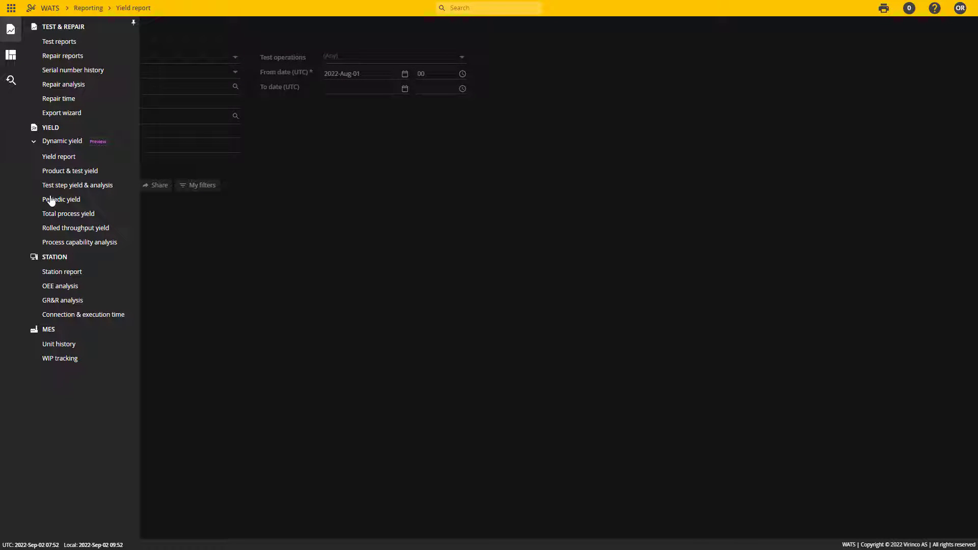
click(78, 218)
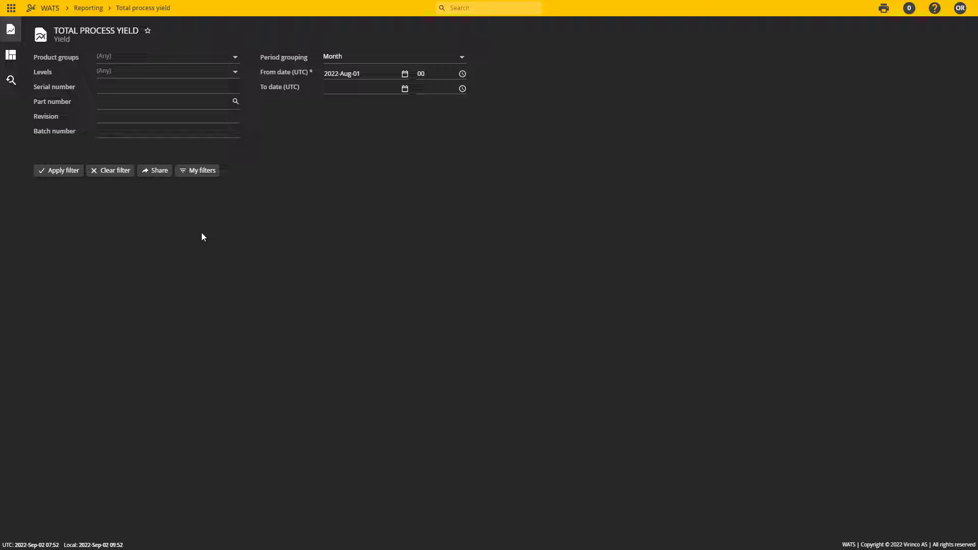
- Generate the total process yield report grouped by Week with a from date of 2022-Aug-29
click(366, 60)
click(360, 96)
click(405, 75)
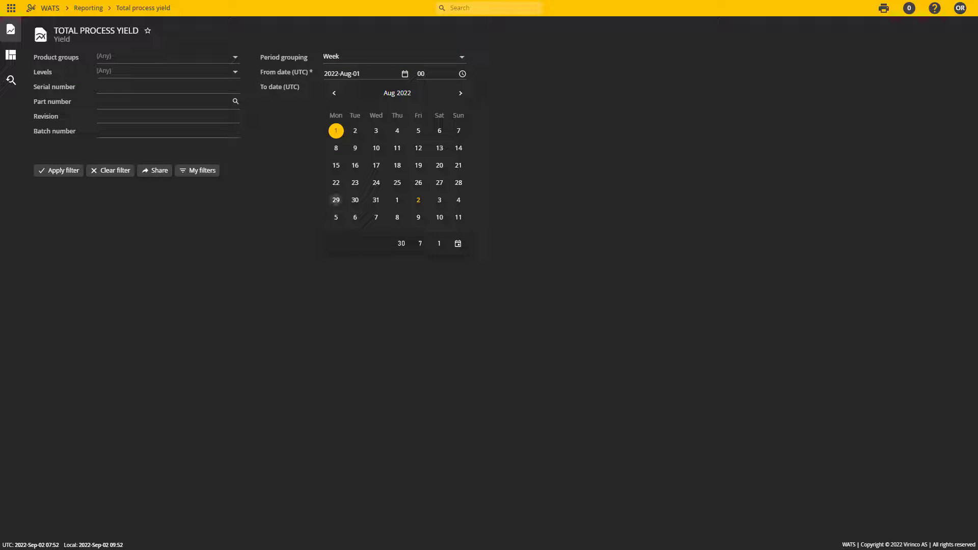
click(335, 199)
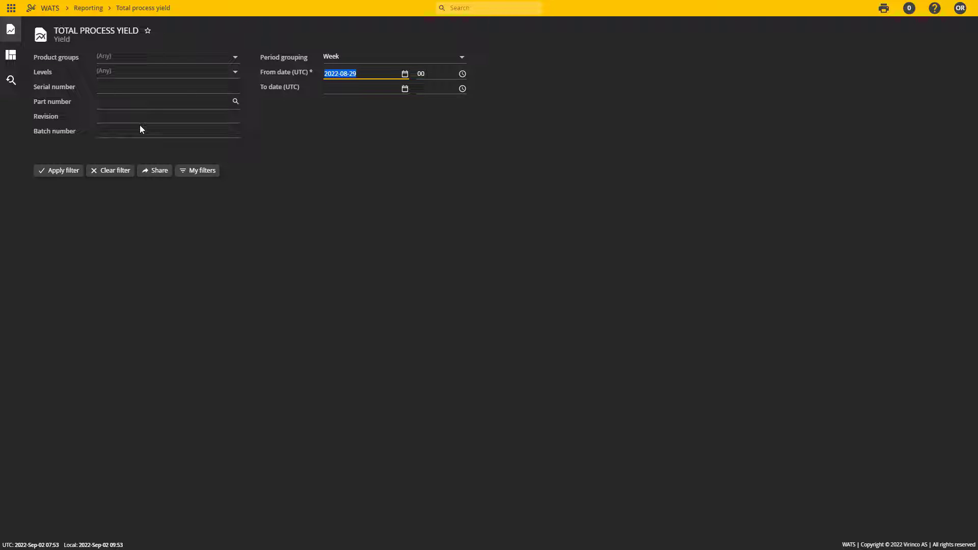
click(70, 169)
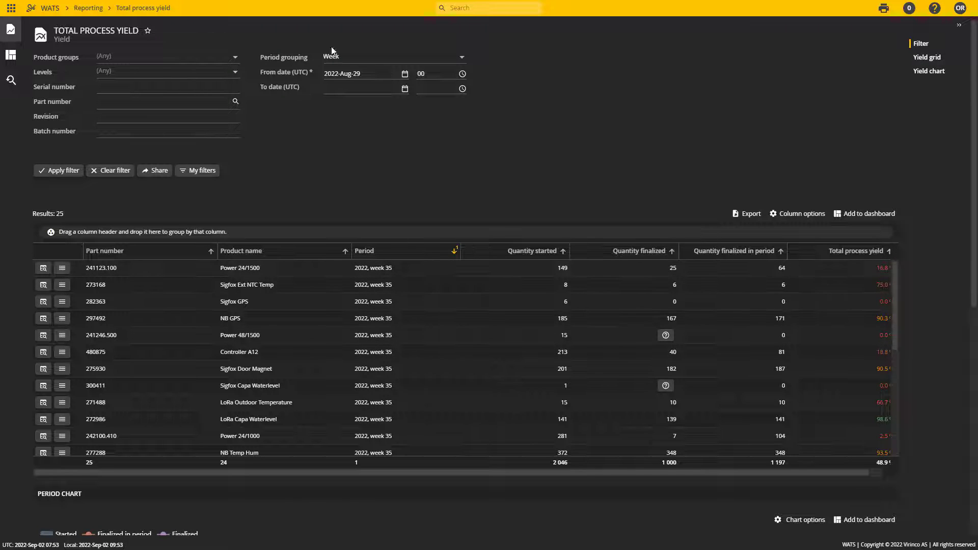
- Open the Yield report for part number 241246.500 from its row in the total process yield results
drag(894, 309, 905, 259)
mouse_move(665, 336)
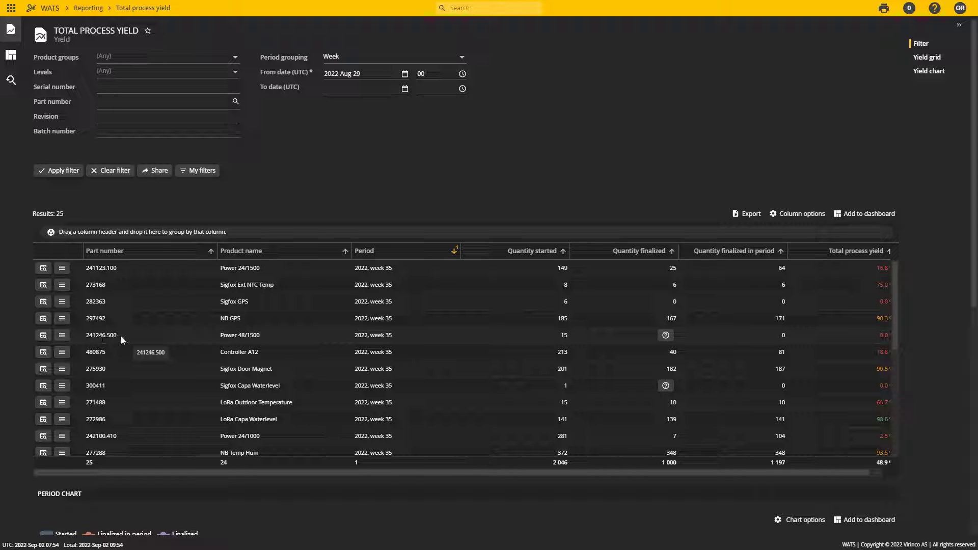
click(62, 335)
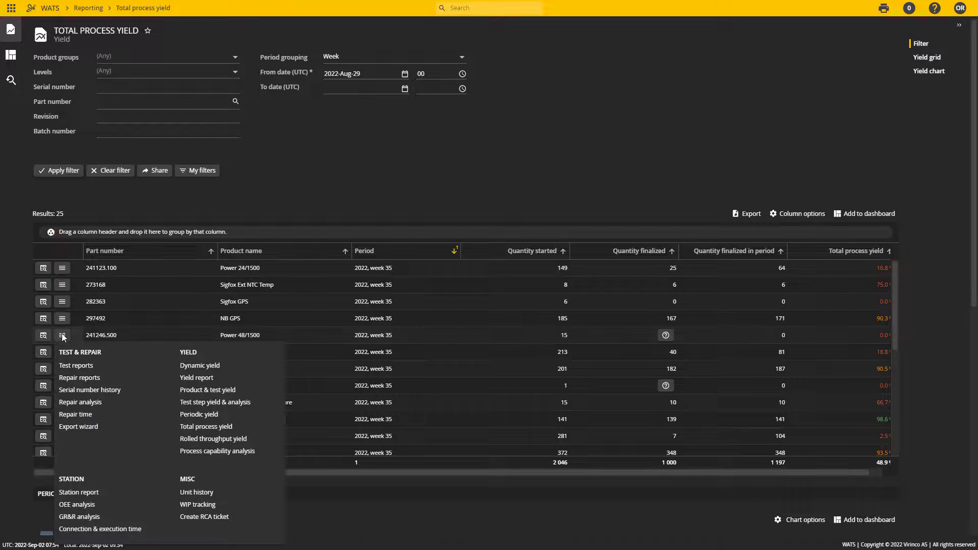
click(198, 380)
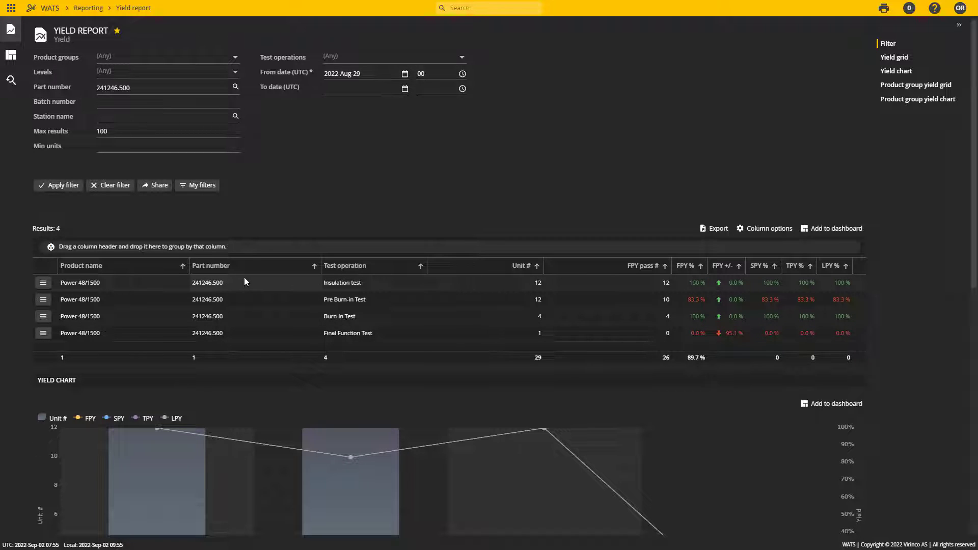
- Open the Unit verification rules under Process & Production in the Control panel
click(12, 8)
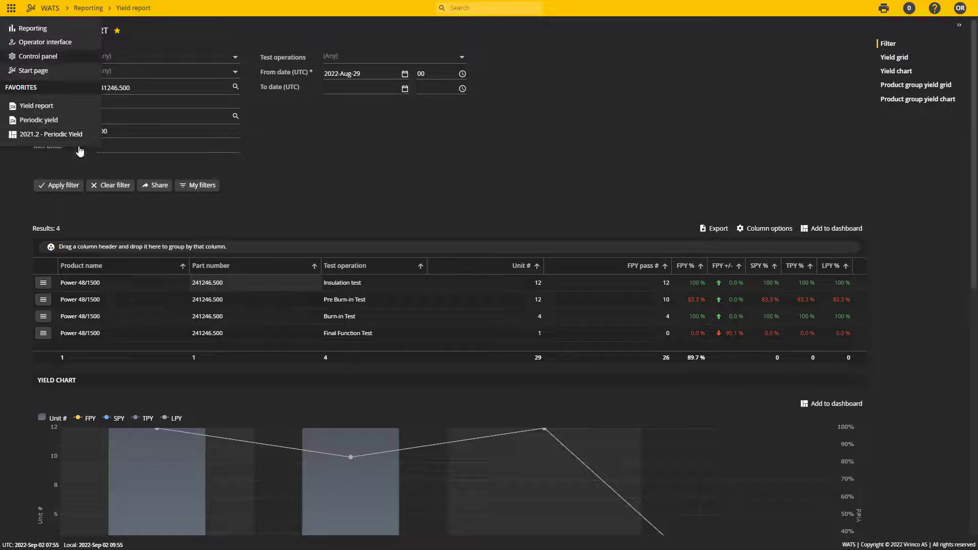
click(49, 60)
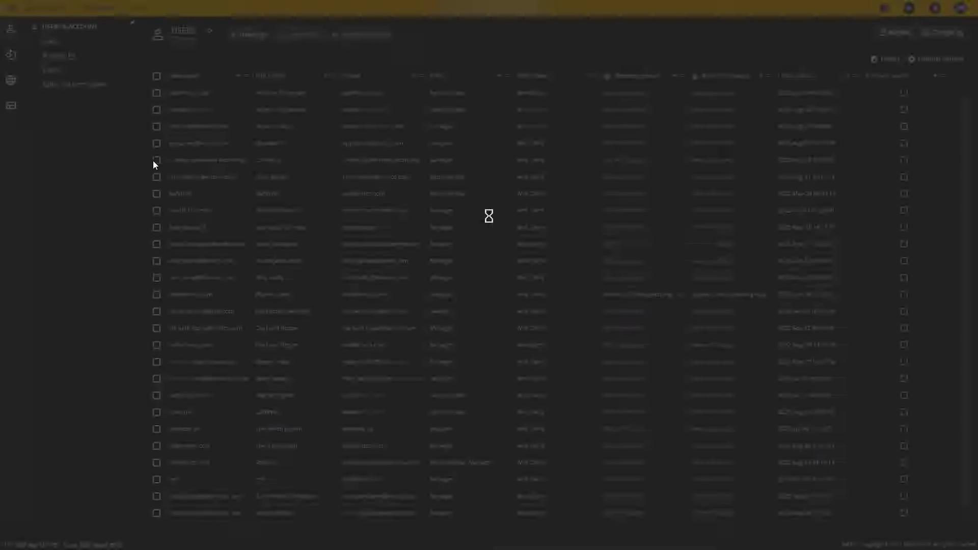
click(11, 55)
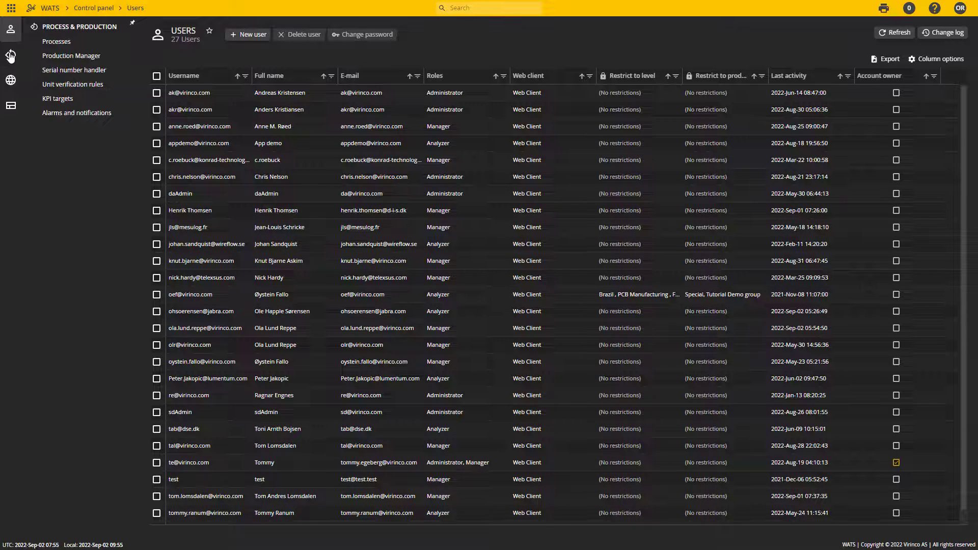
click(57, 85)
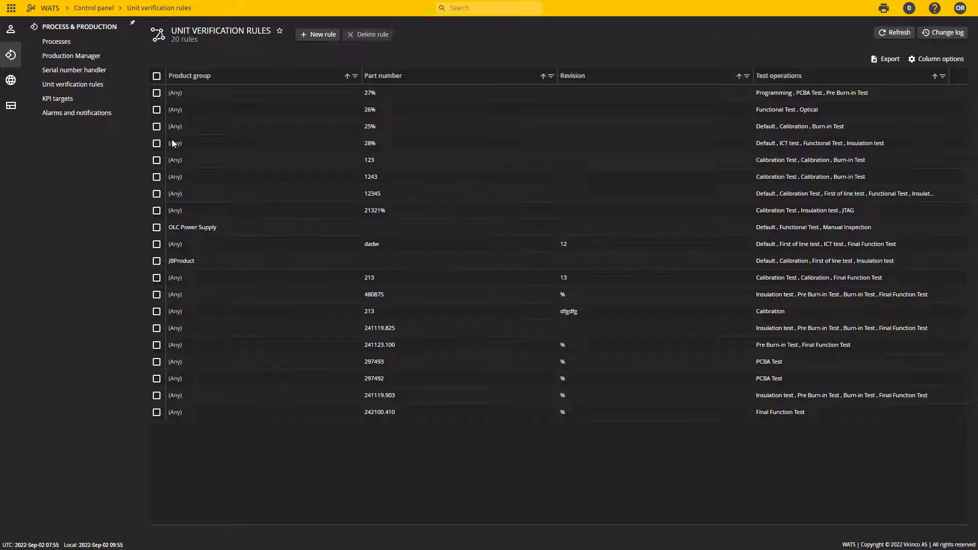
- Add a unit verification rule with product group (Any), part number 241246.500 and revision %
click(318, 34)
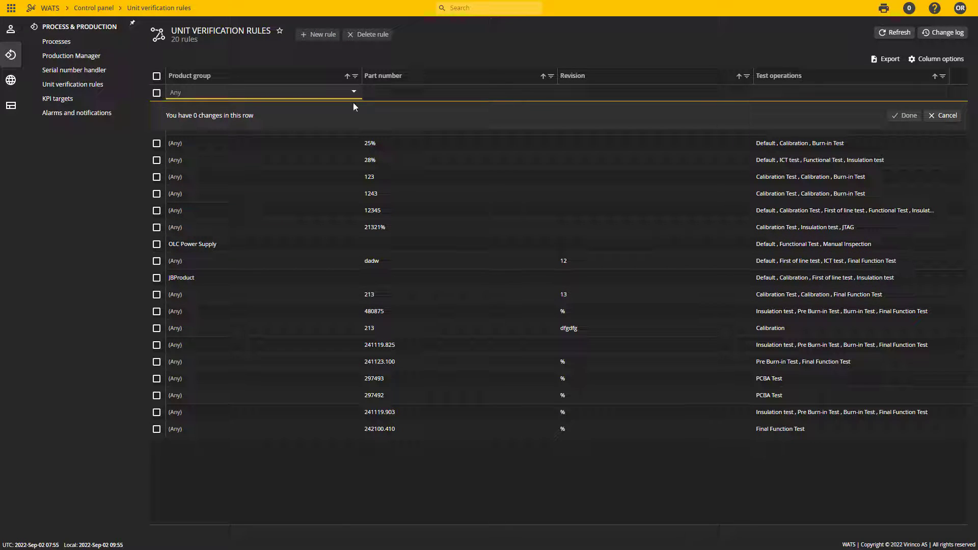
click(353, 92)
click(178, 190)
click(418, 93)
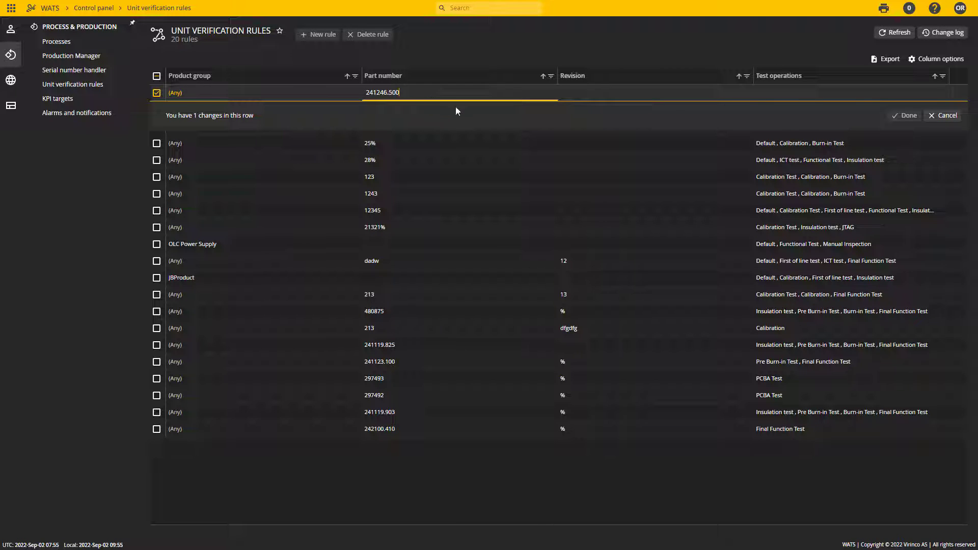
click(583, 92)
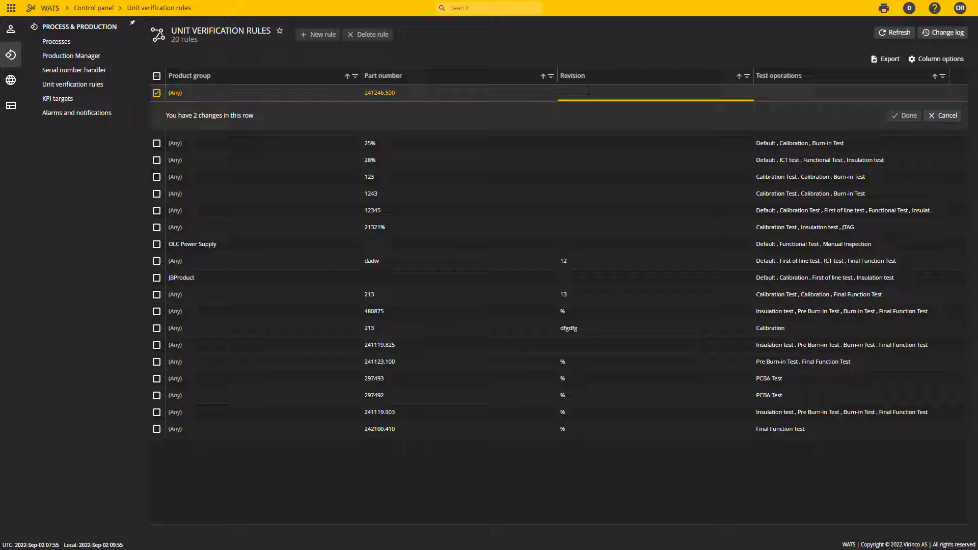
text(%)
key(Tab)
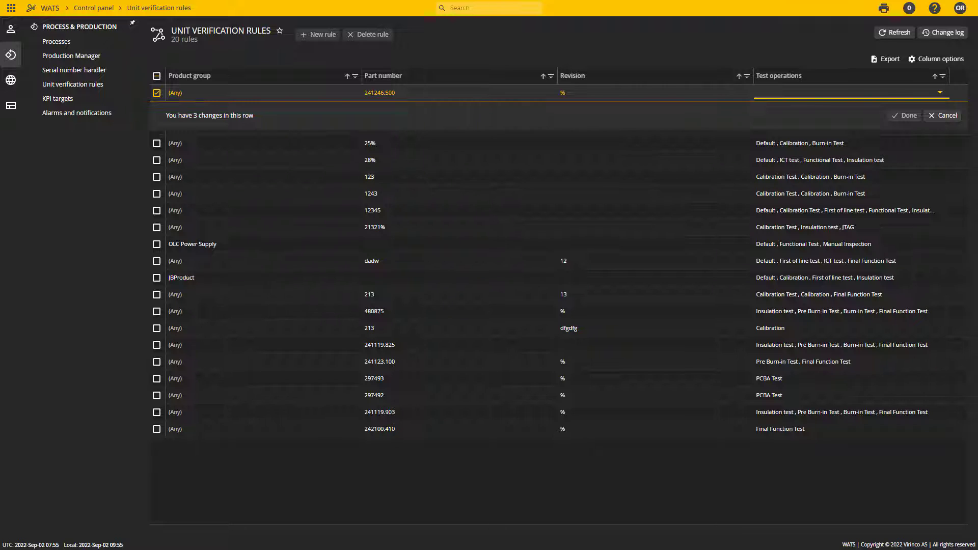
- Assign Burn-in Test, Final Function Test, Insulation test and Pre Burn-in Test as the rule's test operations and save the rule
click(940, 96)
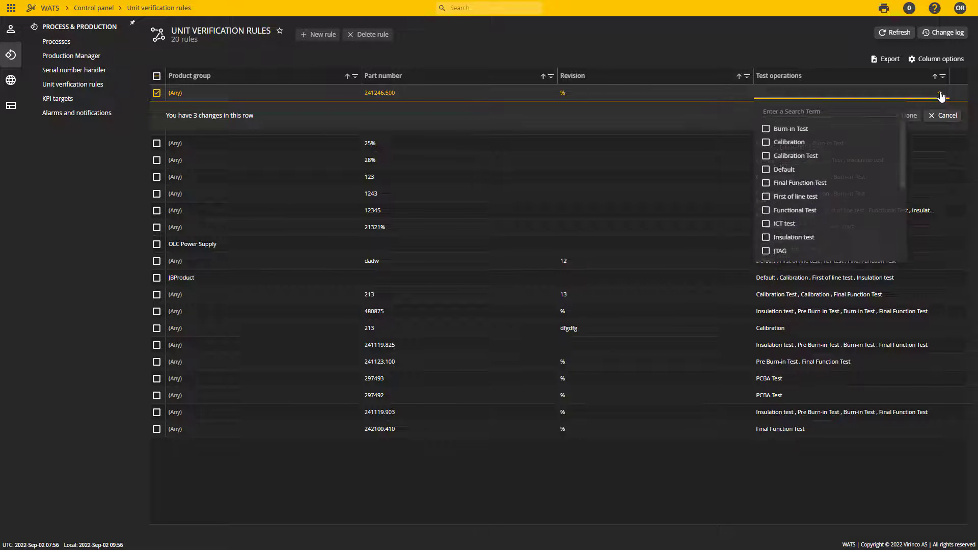
click(768, 132)
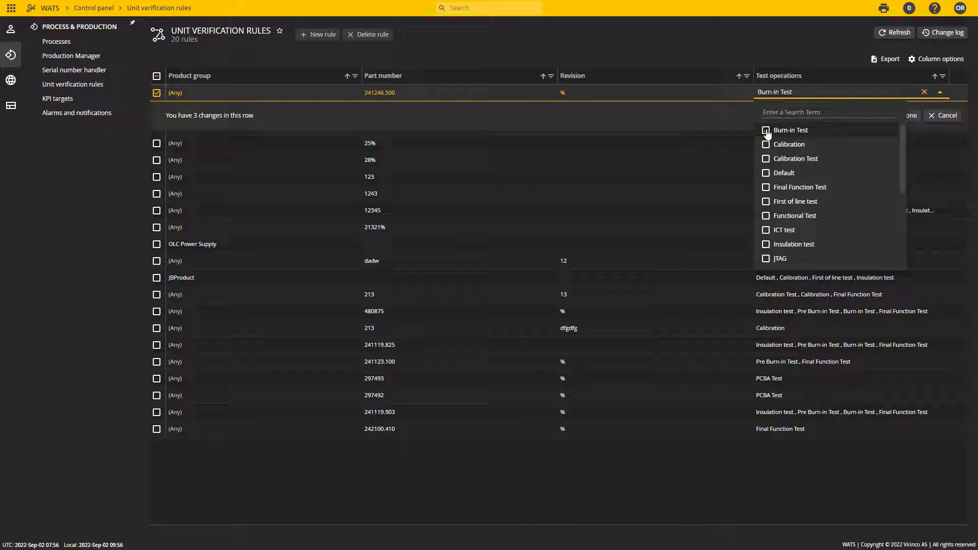
click(765, 187)
click(766, 245)
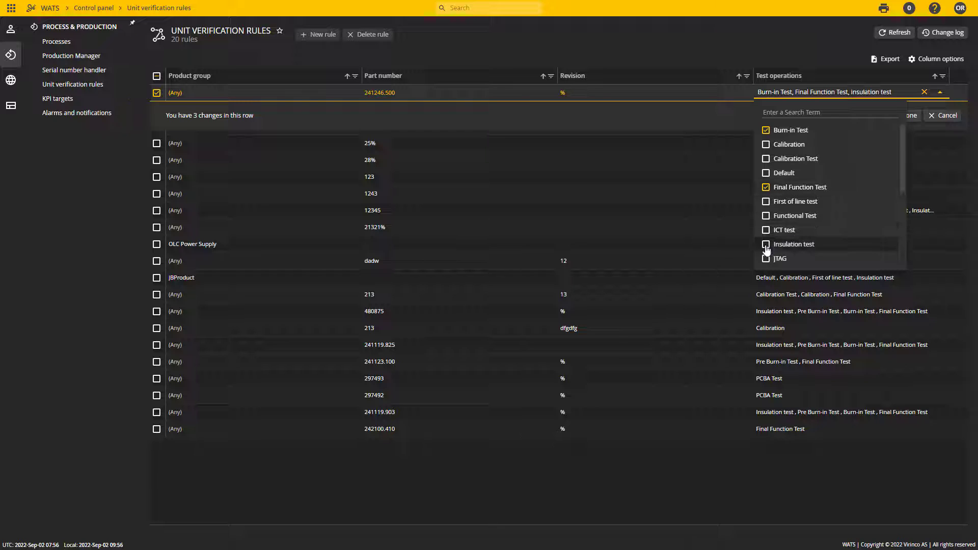
scroll(769, 229, down, 3)
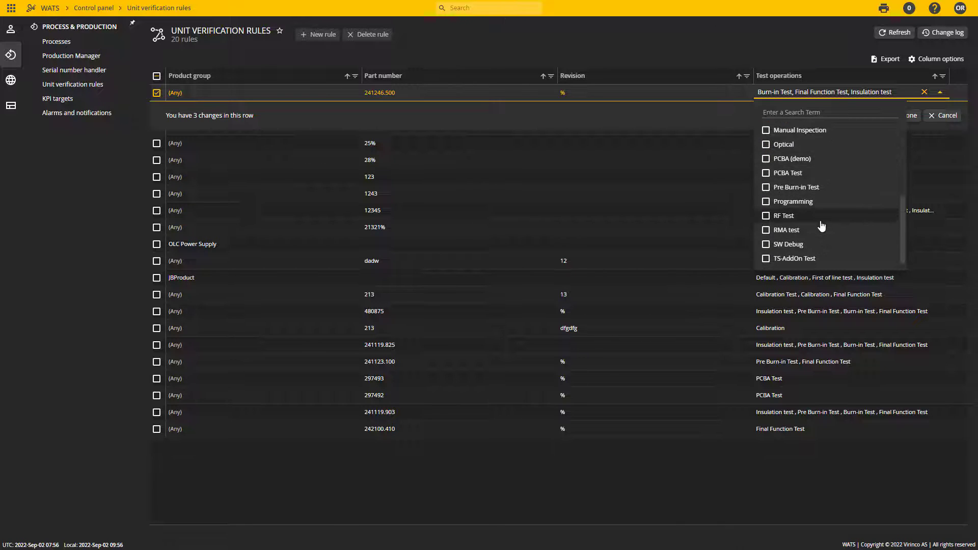
click(786, 187)
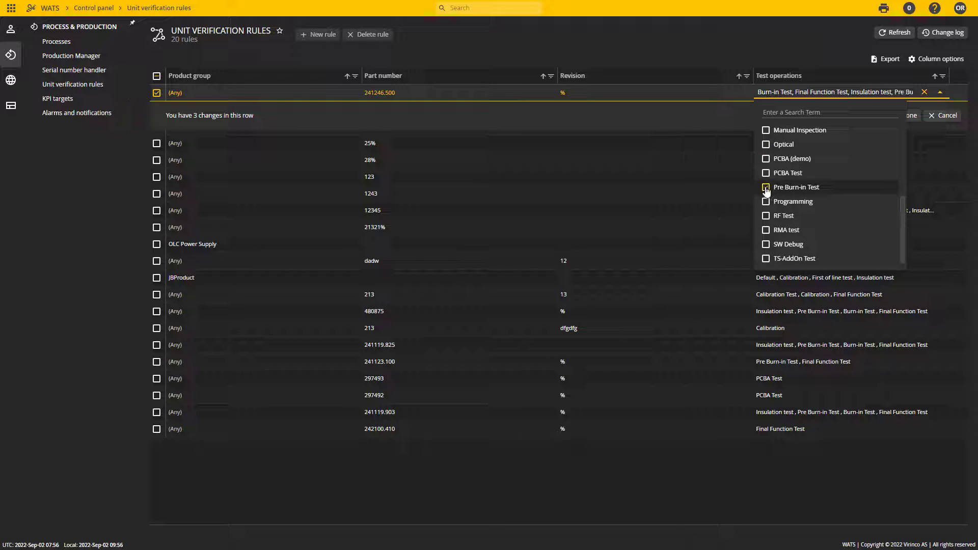
click(798, 28)
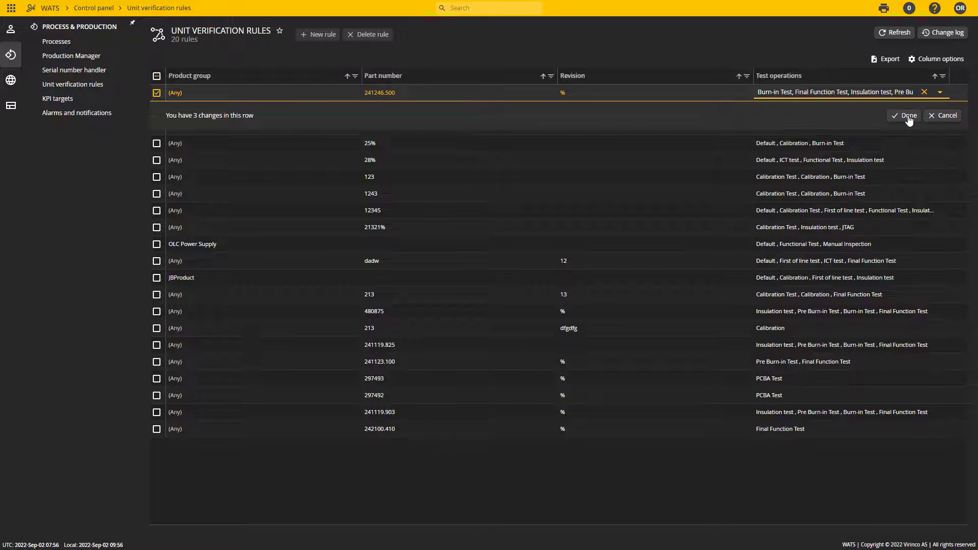
click(905, 117)
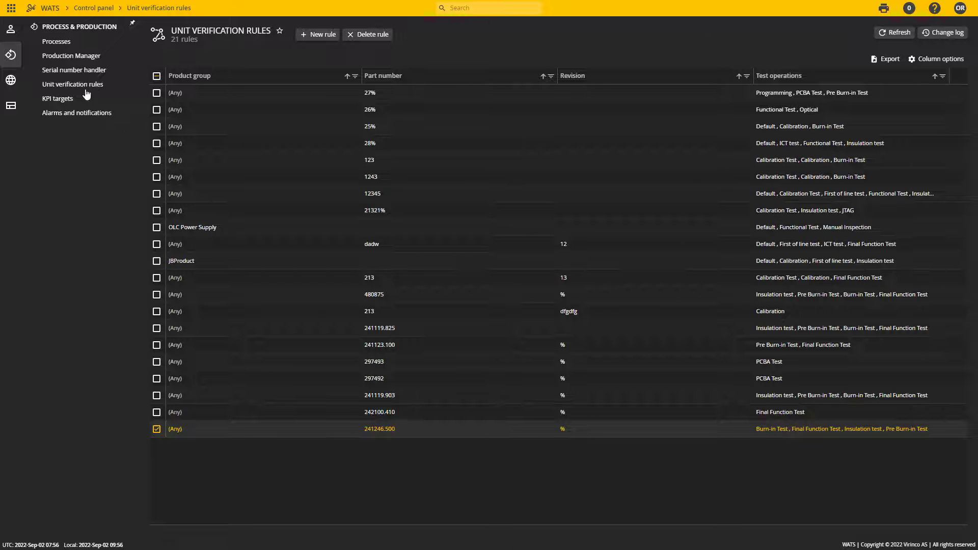
- Filter the Processes list to Burn-in Test, Final Function Test, Insulation test and Pre Burn-in Test, sorted ascending by process index
click(59, 42)
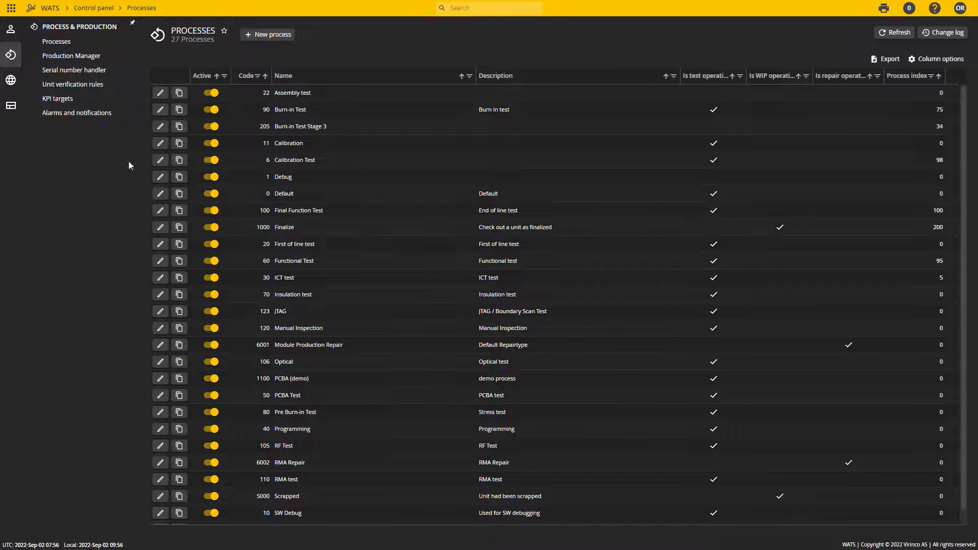
click(469, 77)
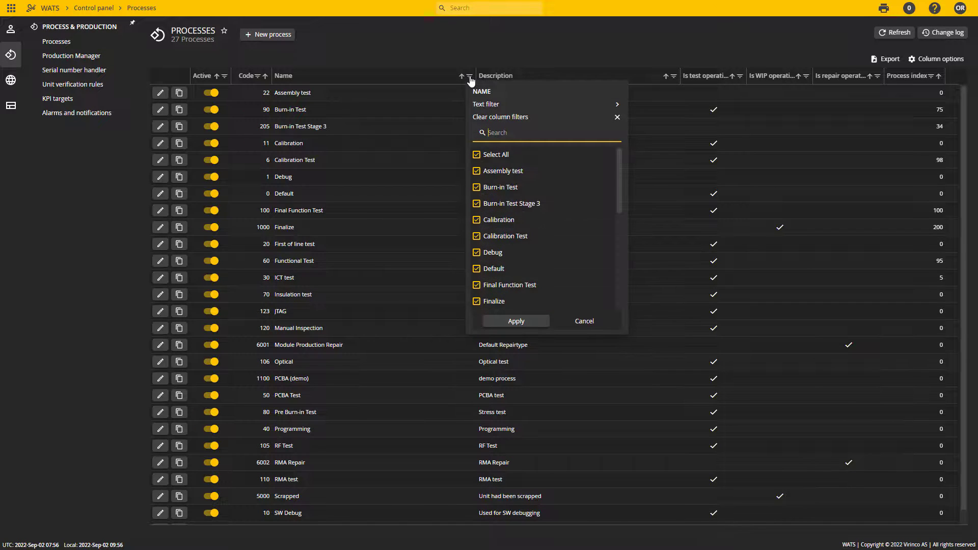
click(477, 154)
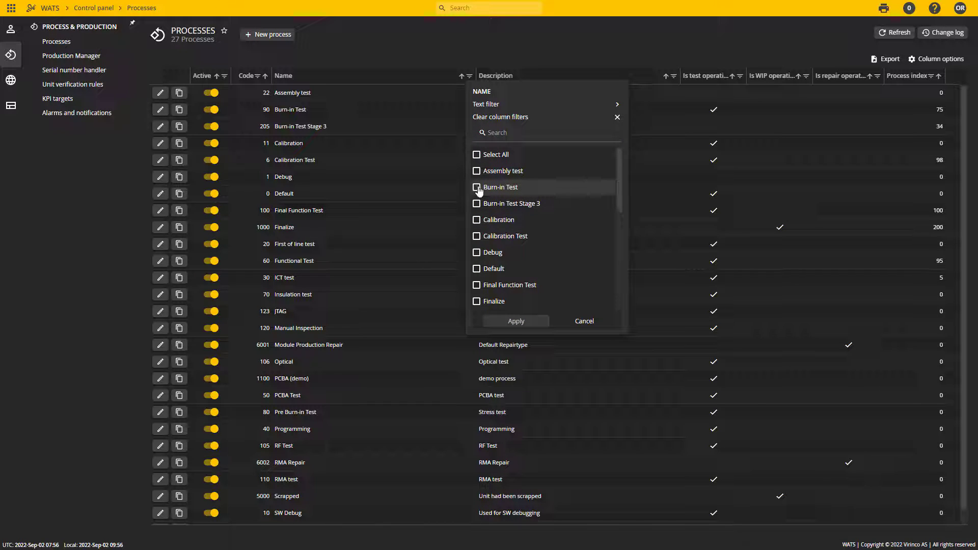
click(478, 188)
click(477, 284)
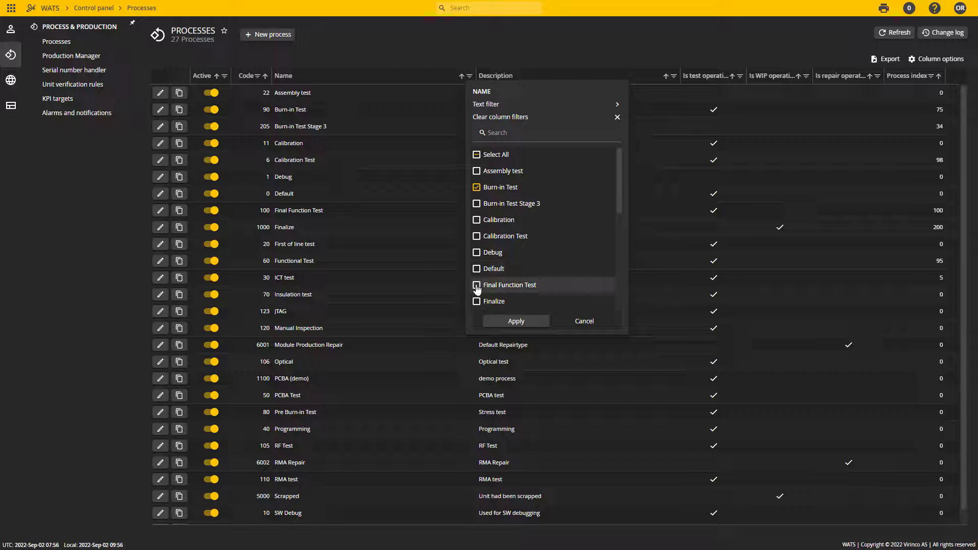
scroll(495, 285, down, 3)
scroll(495, 285, down, 2)
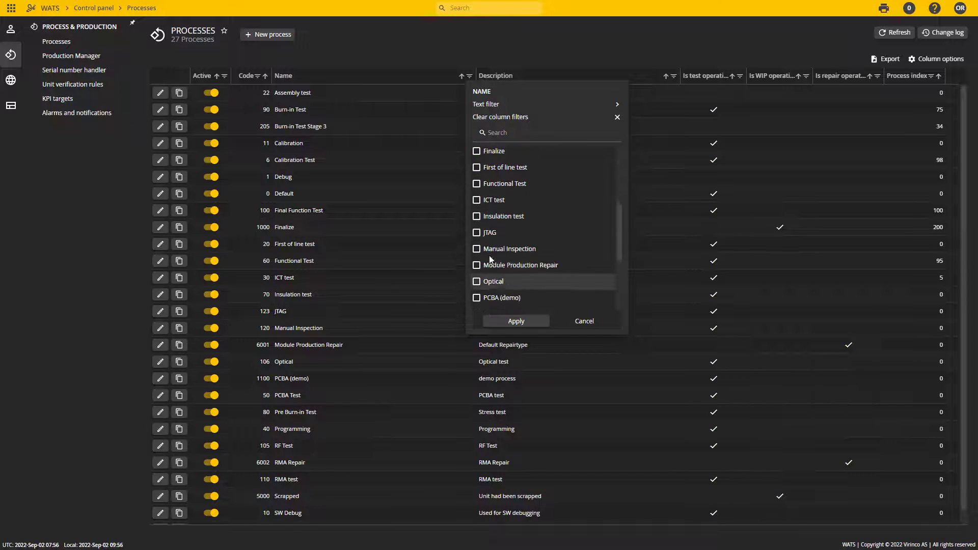
click(477, 217)
scroll(517, 254, down, 1)
scroll(517, 253, down, 2)
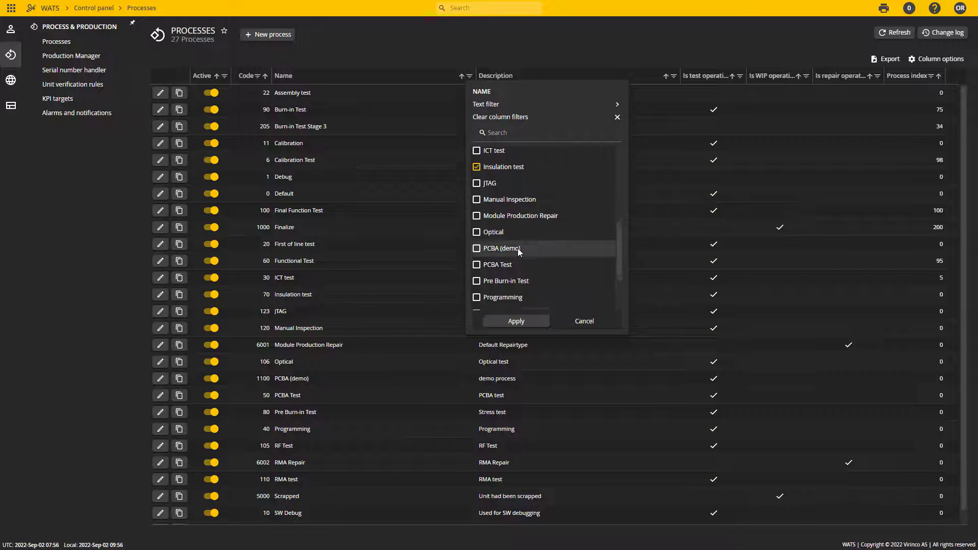
click(479, 255)
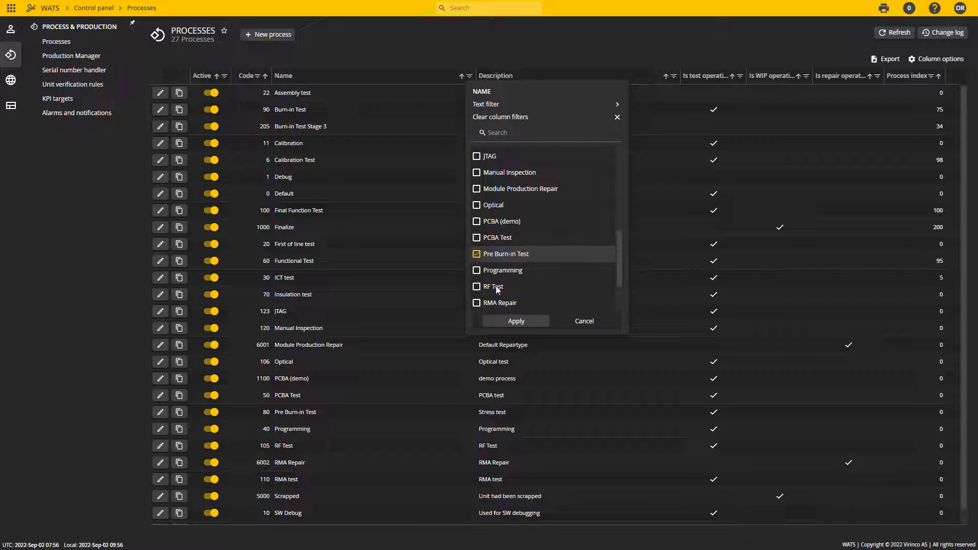
click(516, 320)
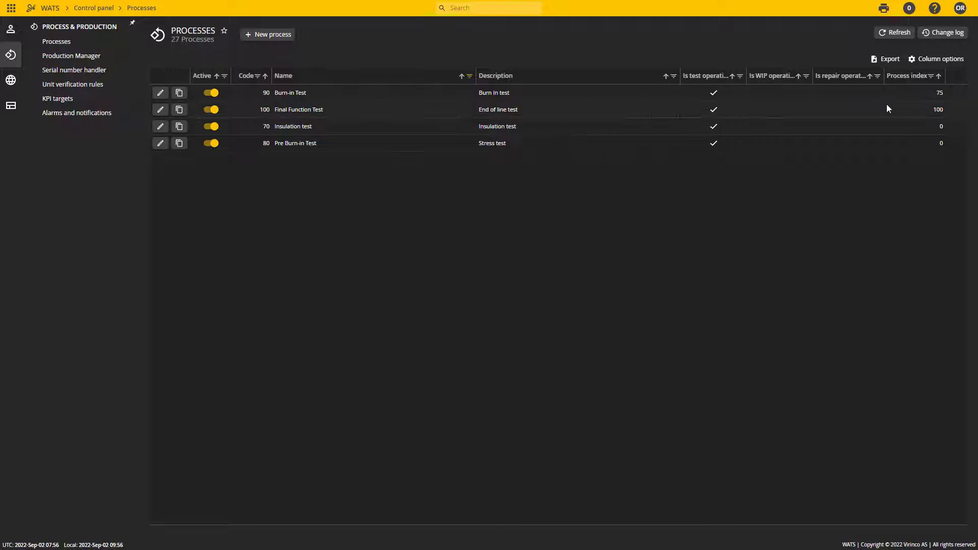
click(938, 77)
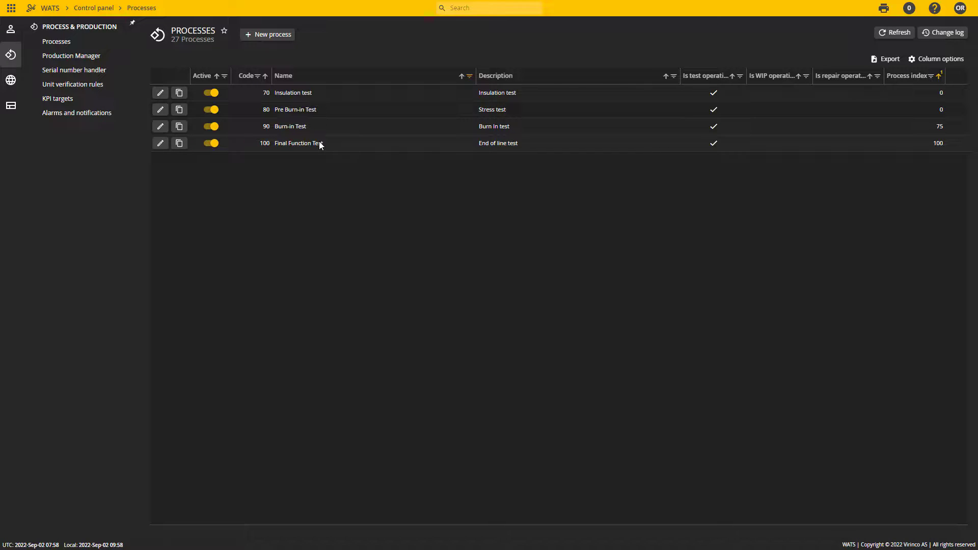
- Return to the Total process yield report in the Reporting area
click(7, 11)
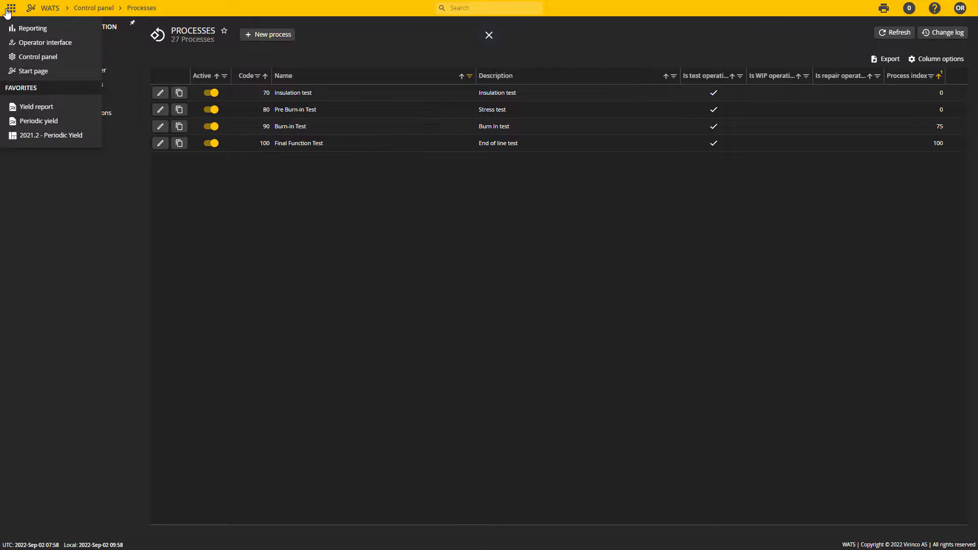
click(23, 29)
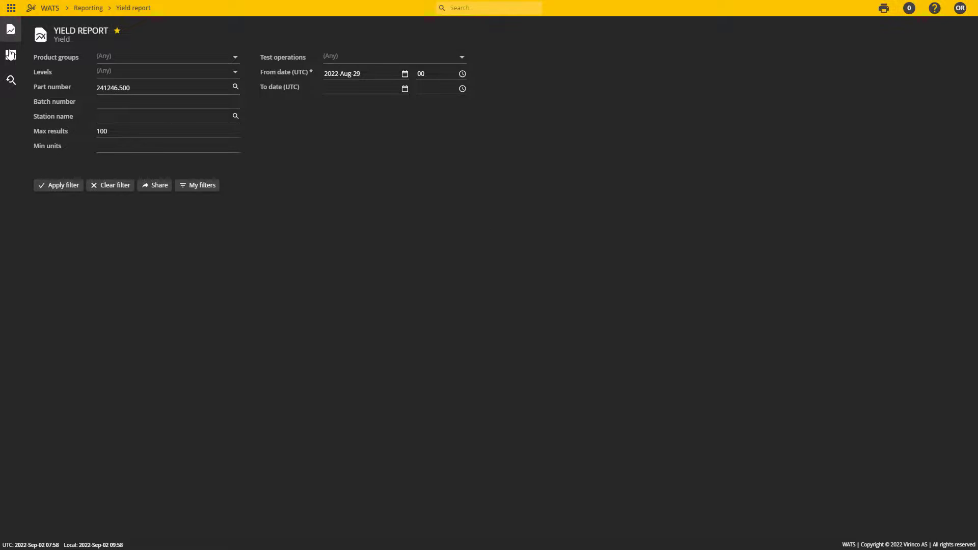
mouse_move(11, 29)
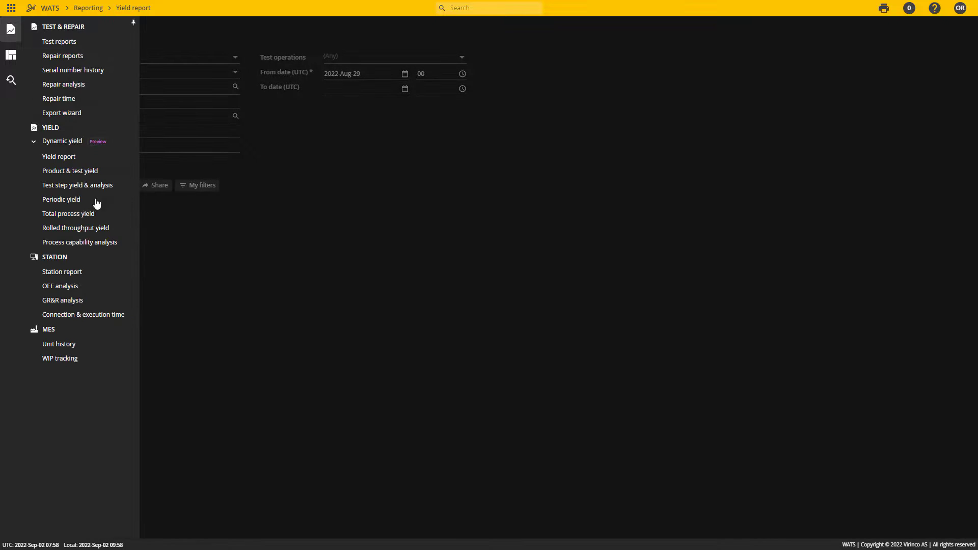
click(67, 214)
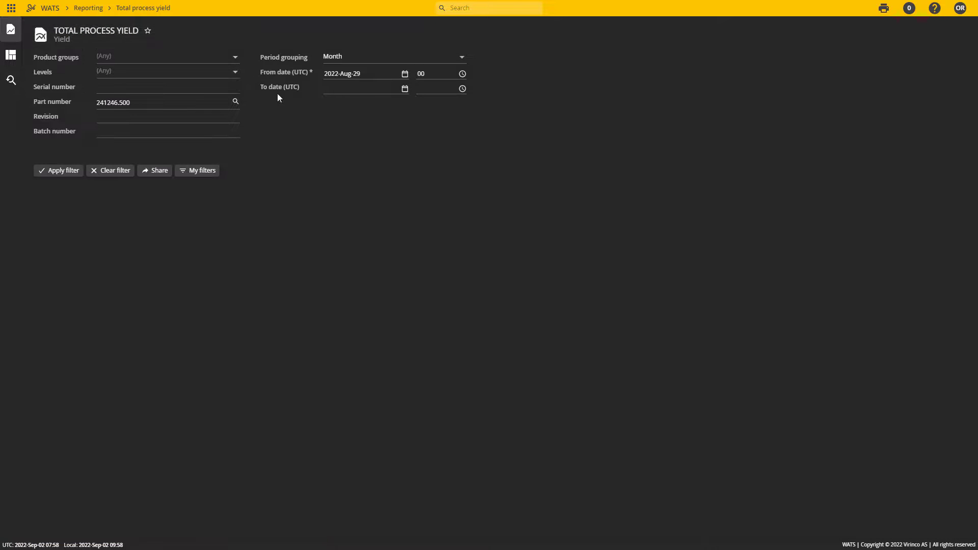
- Generate the total process yield report for part number 241246.500 over the last 30 days, from 2022-Aug-04, grouped by Week
click(405, 89)
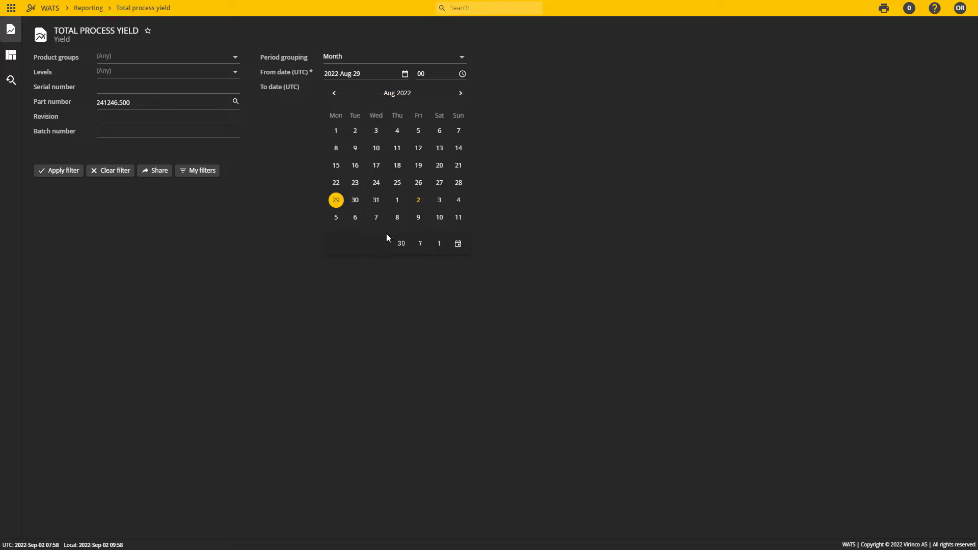
click(402, 247)
click(399, 58)
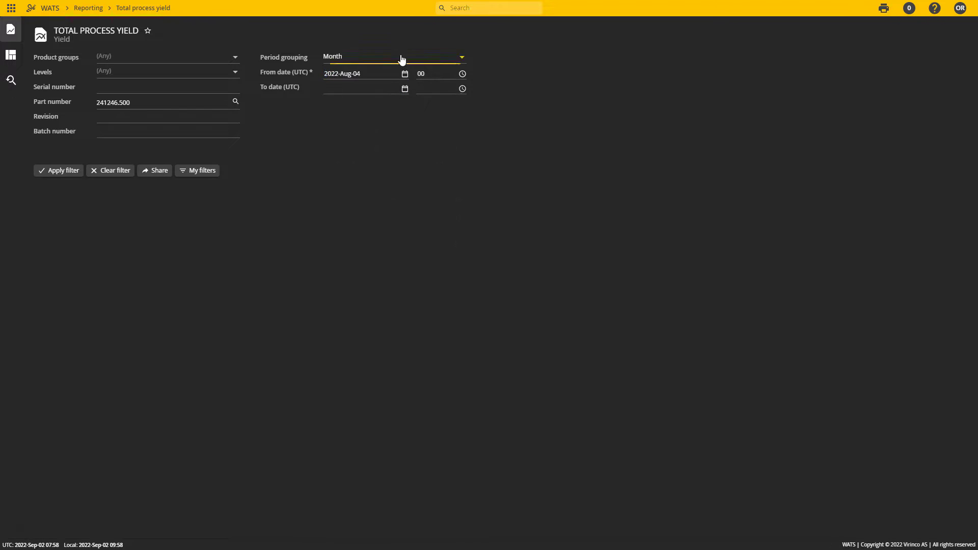
click(353, 98)
click(48, 173)
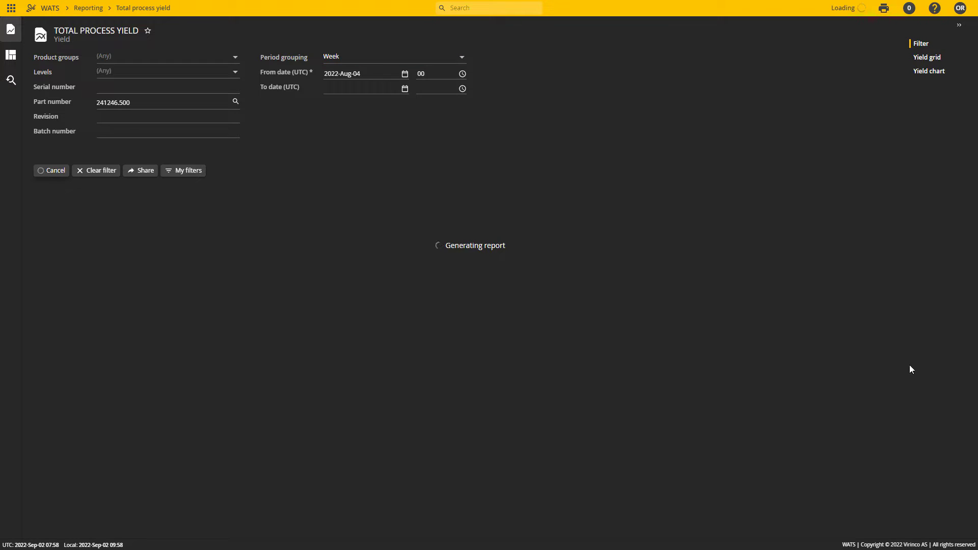